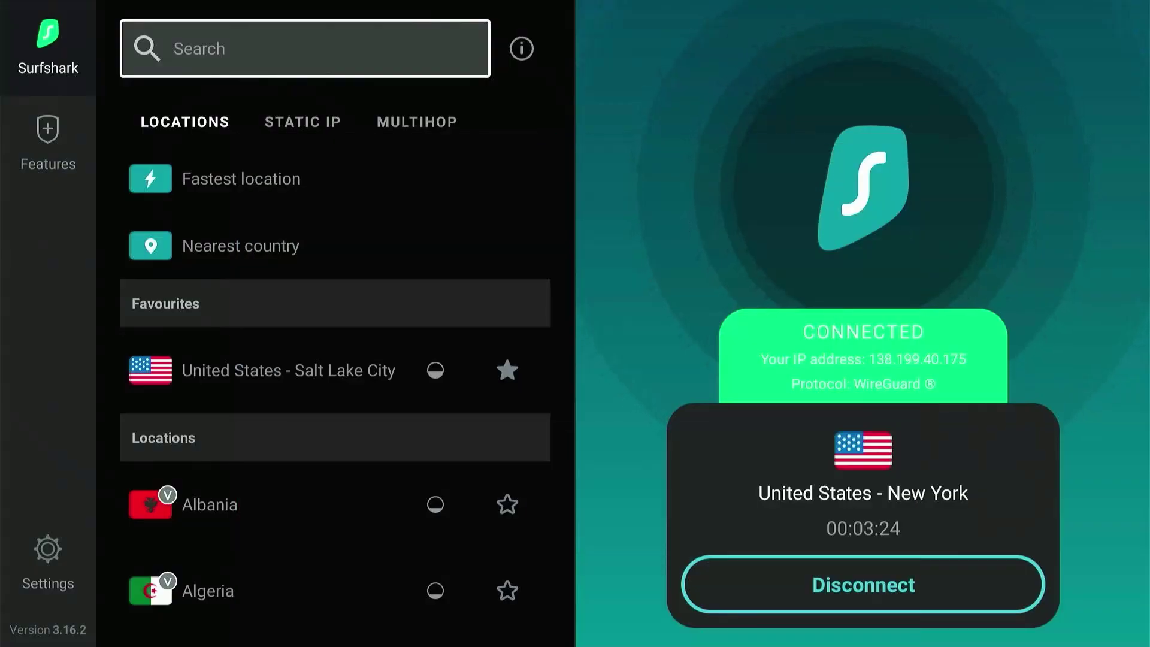
Step: Move from the home row into Settings and choose the Preferences tile
{"action": "key", "text": "Right"}
{"action": "key", "text": "Right"}
{"action": "key", "text": "Right"}
{"action": "key", "text": "Right"}
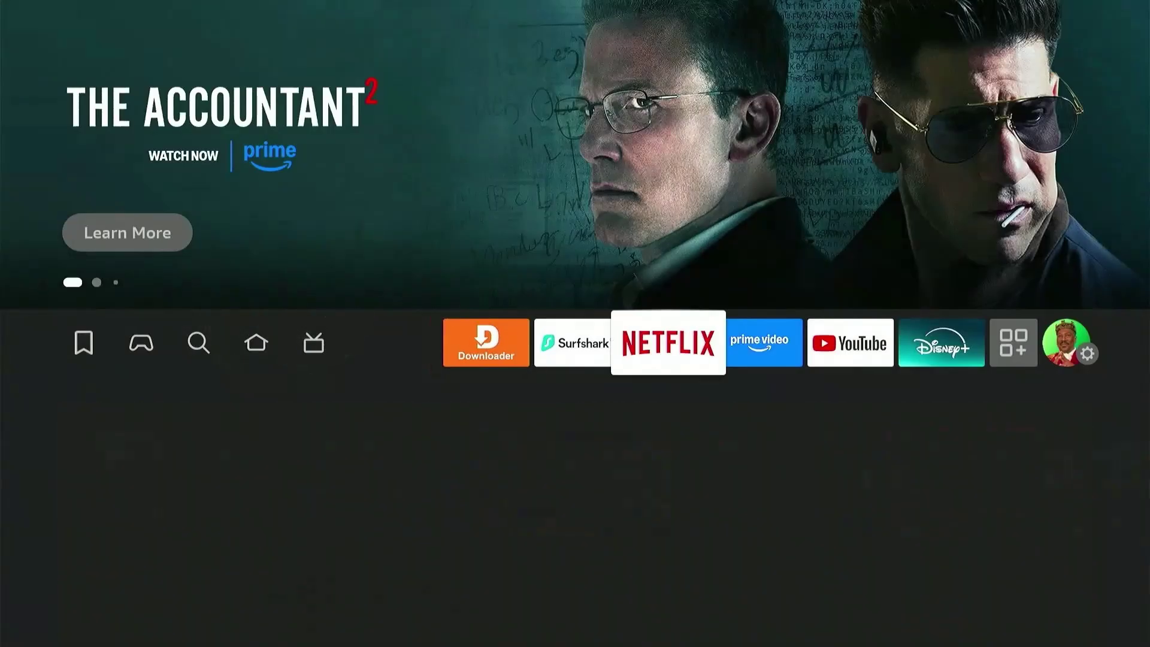
{"action": "key", "text": "Right"}
{"action": "key", "text": "Right"}
{"action": "key", "text": "Right"}
{"action": "key", "text": "Right"}
{"action": "key", "text": "Right"}
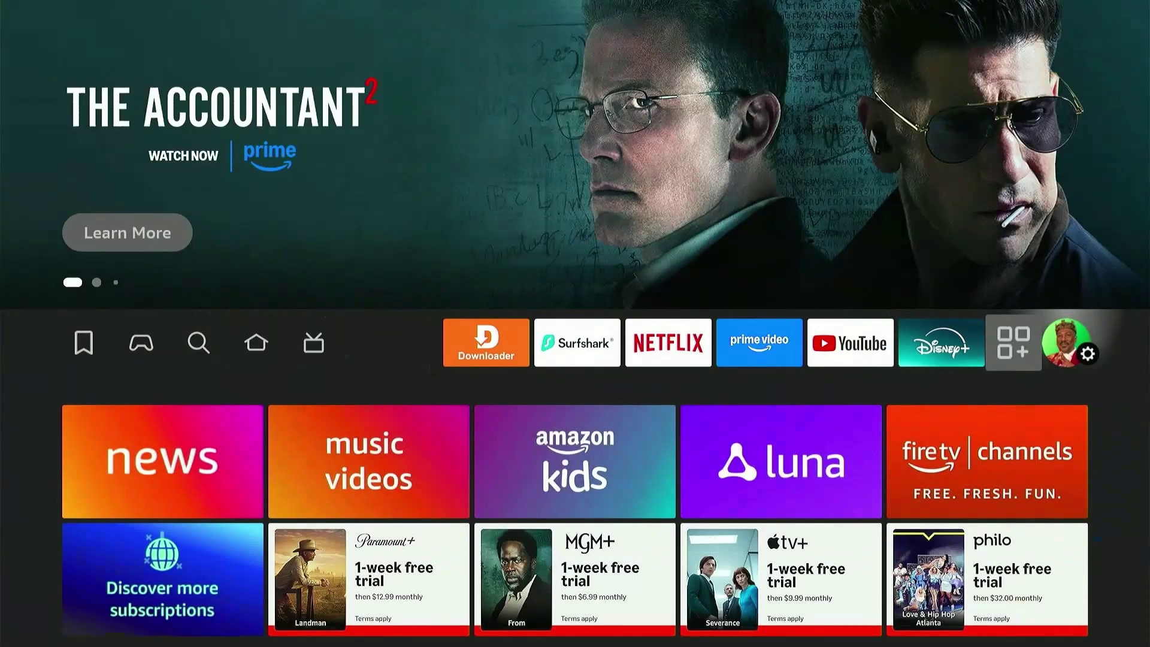
{"action": "key", "text": "Down"}
{"action": "key", "text": "Right"}
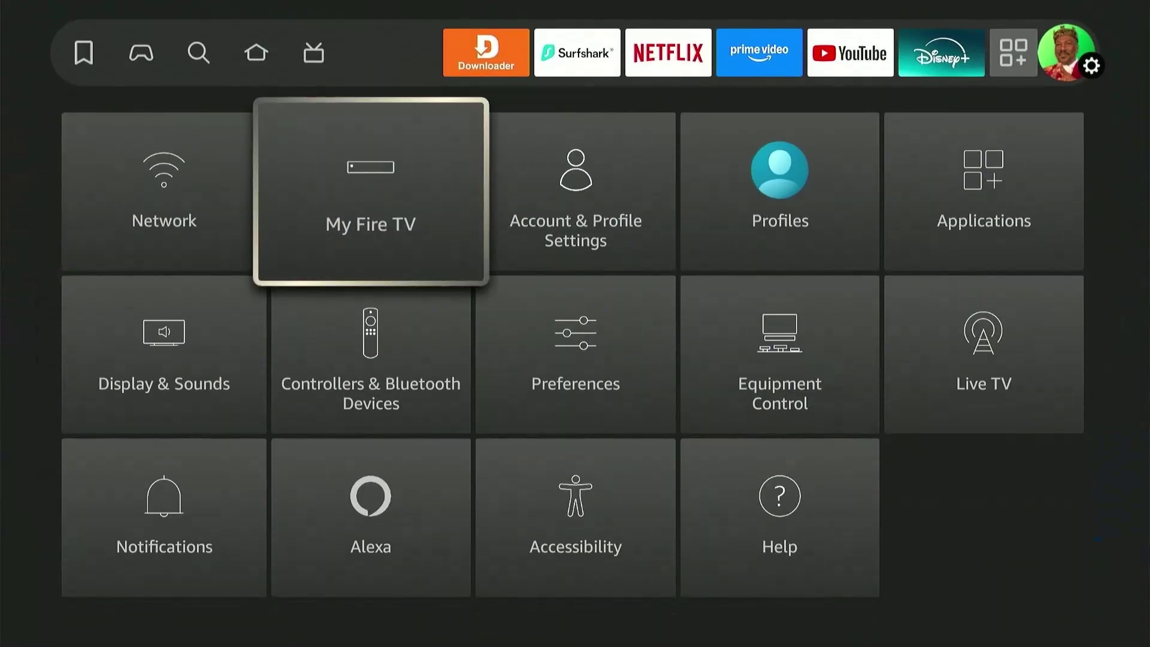
{"action": "key", "text": "Down"}
{"action": "key", "text": "Right"}
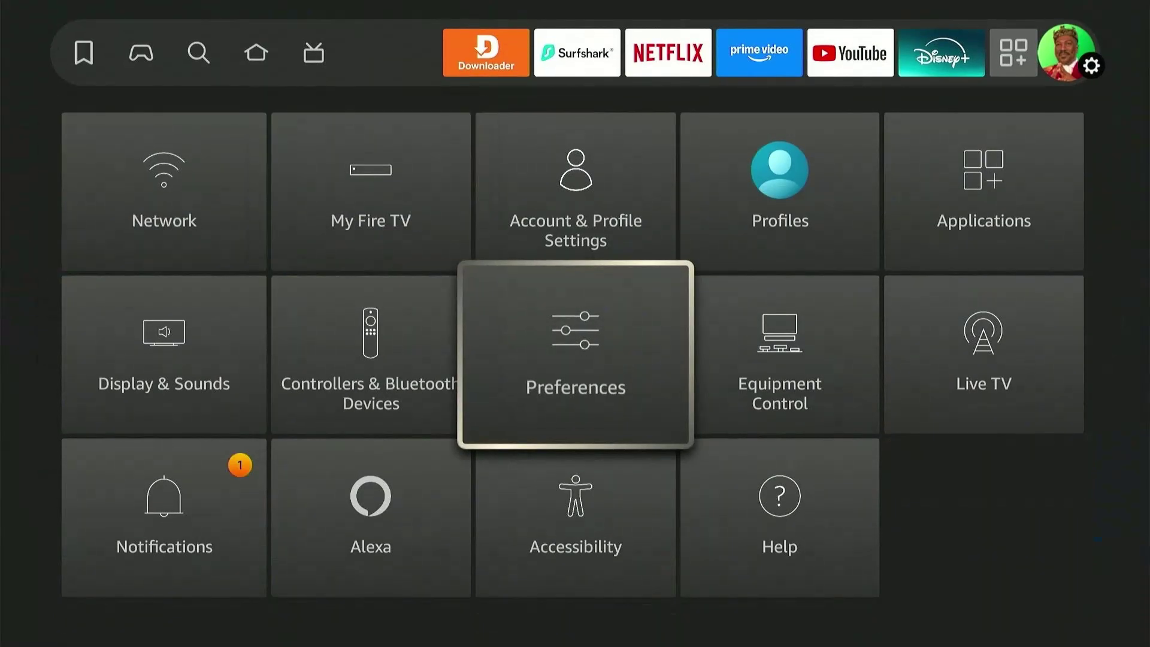
{"action": "key", "text": "Return"}
Step: Set Share App Viewing and Content Info to Off under Privacy Settings > Manage Sharing from Apps
{"action": "key", "text": "Down"}
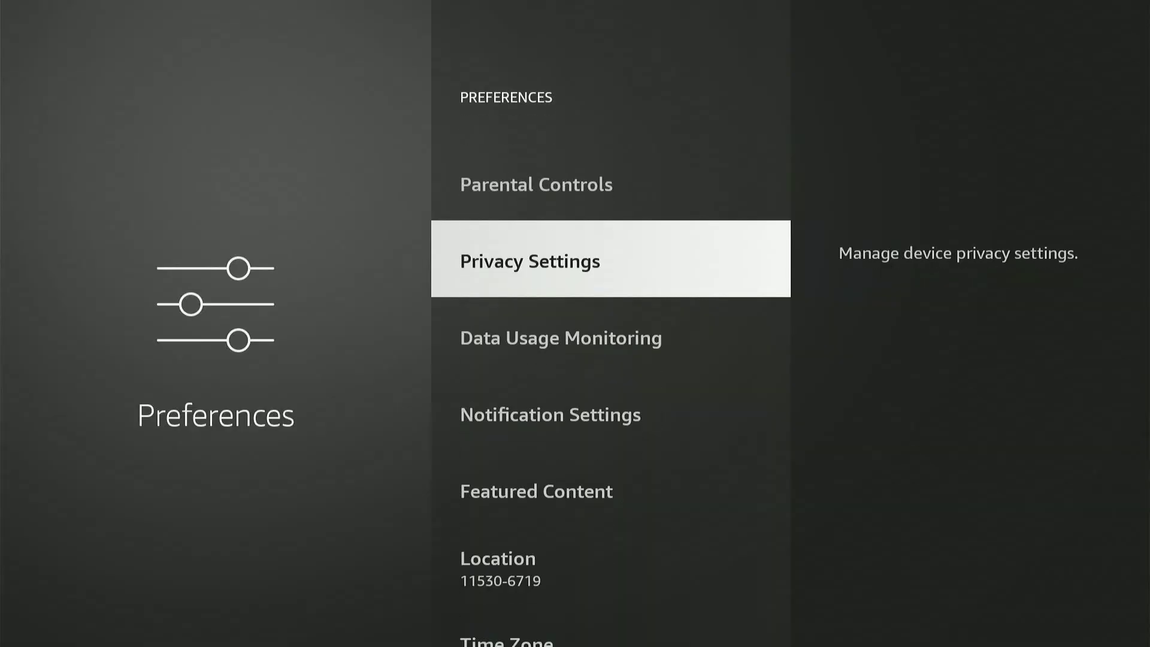
{"action": "key", "text": "Return"}
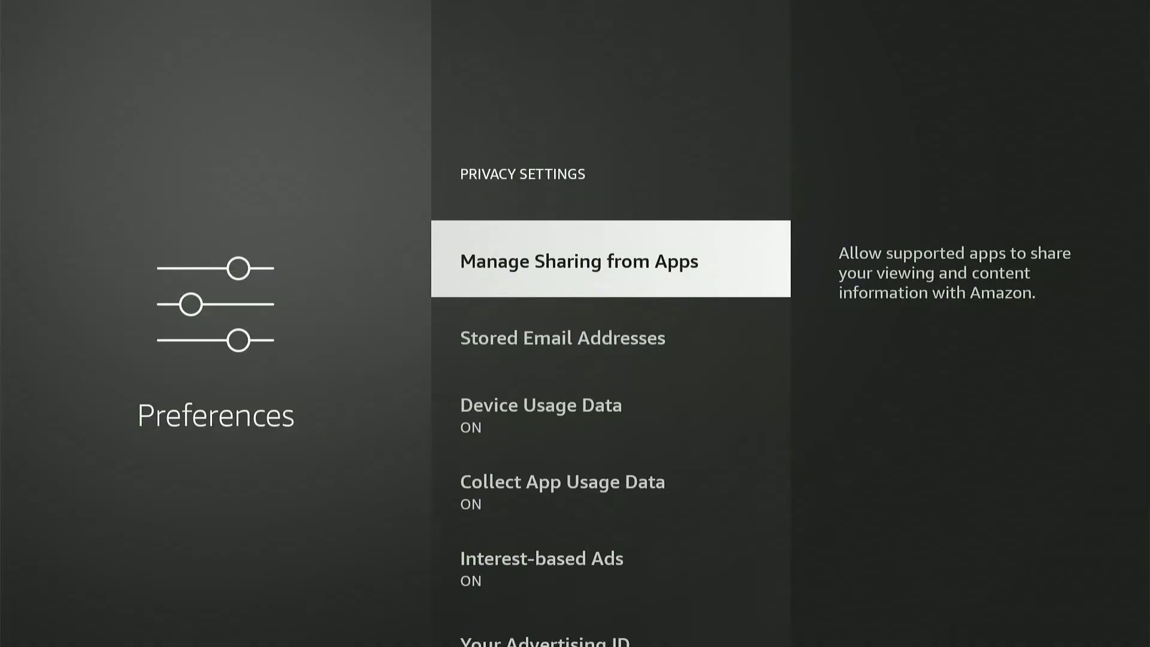
{"action": "key", "text": "Return"}
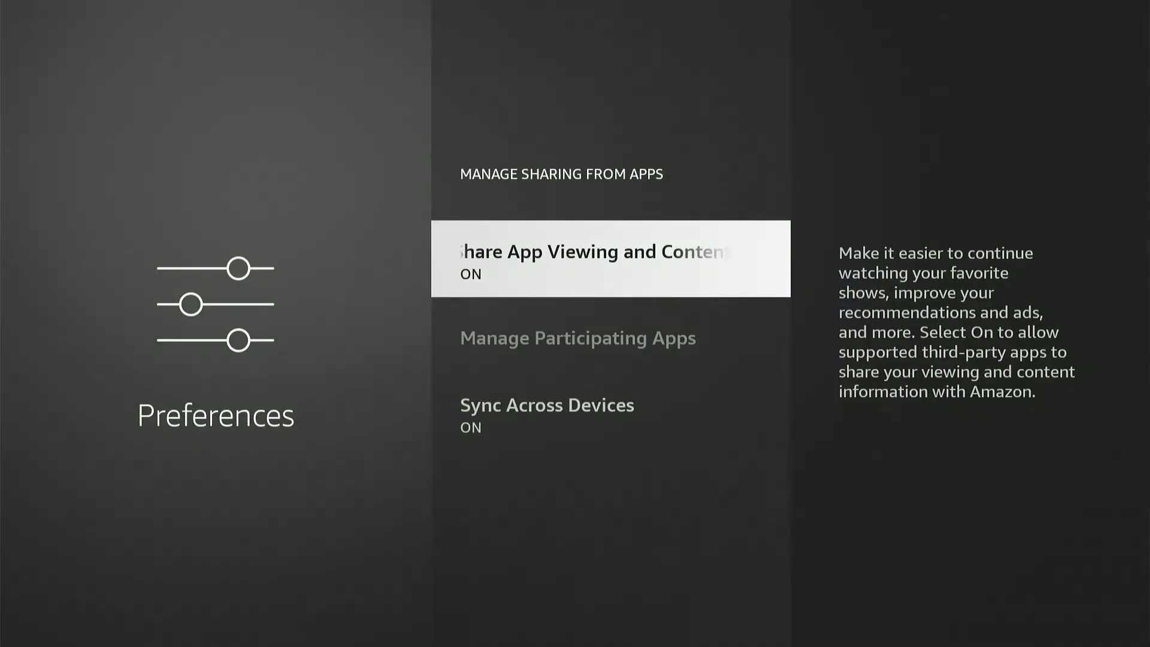
{"action": "key", "text": "Return"}
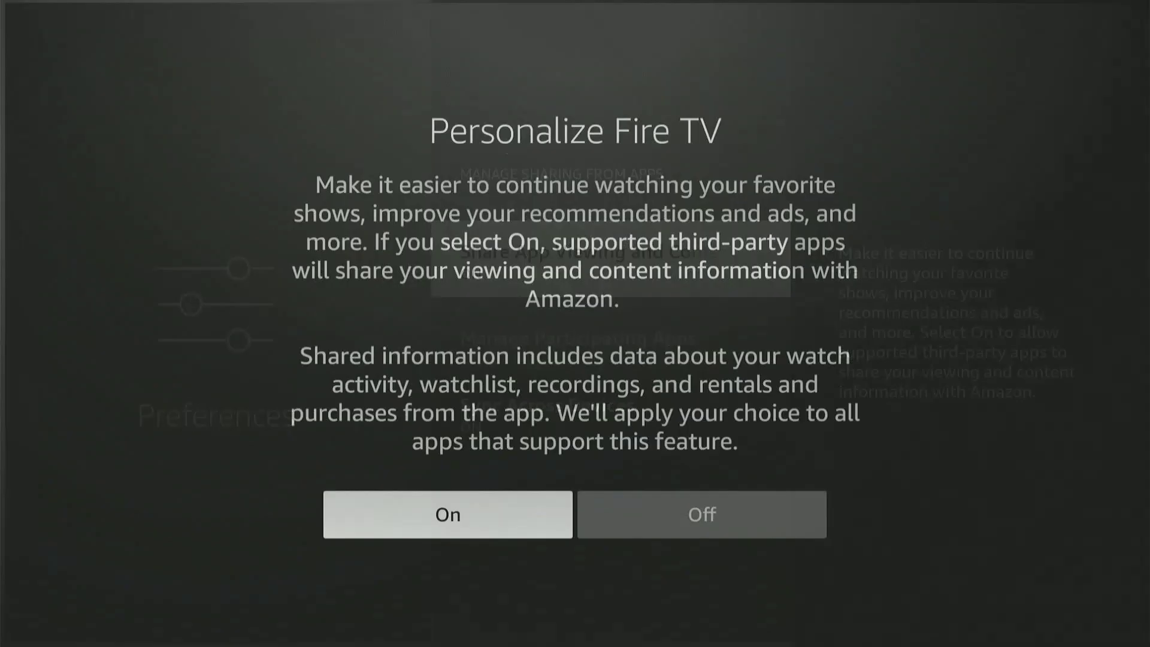
{"action": "key", "text": "Right"}
{"action": "key", "text": "Return"}
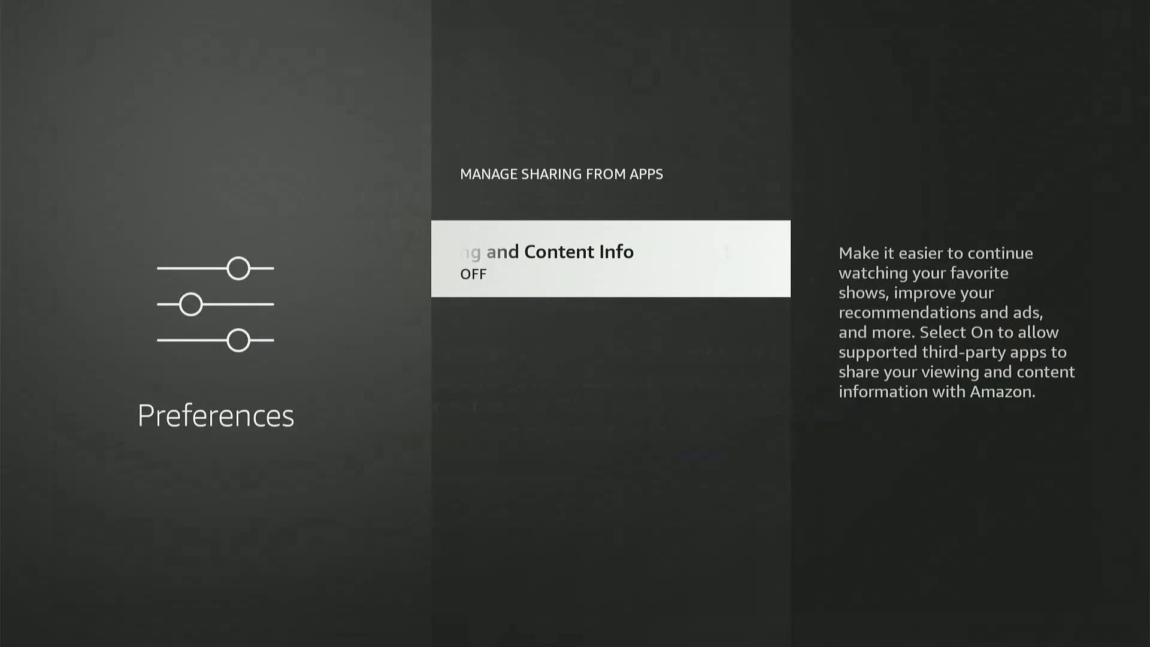
Step: Back in the Privacy Settings list, turn Device Usage Data off
{"action": "key", "text": "Escape"}
{"action": "key", "text": "Down"}
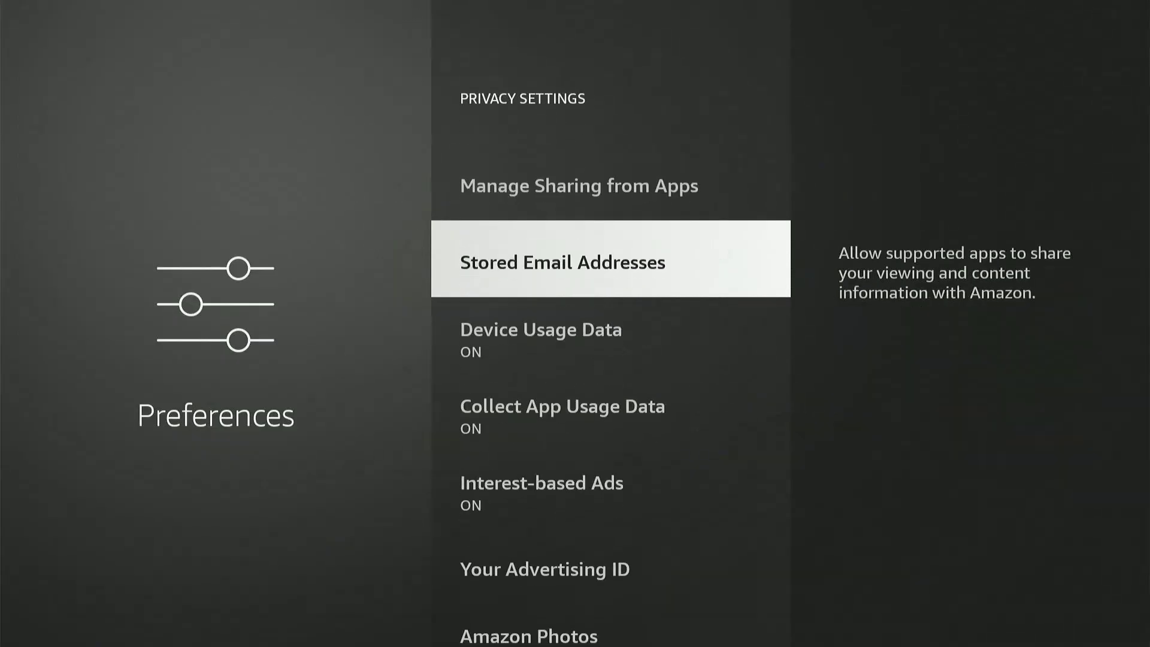
{"action": "key", "text": "Down"}
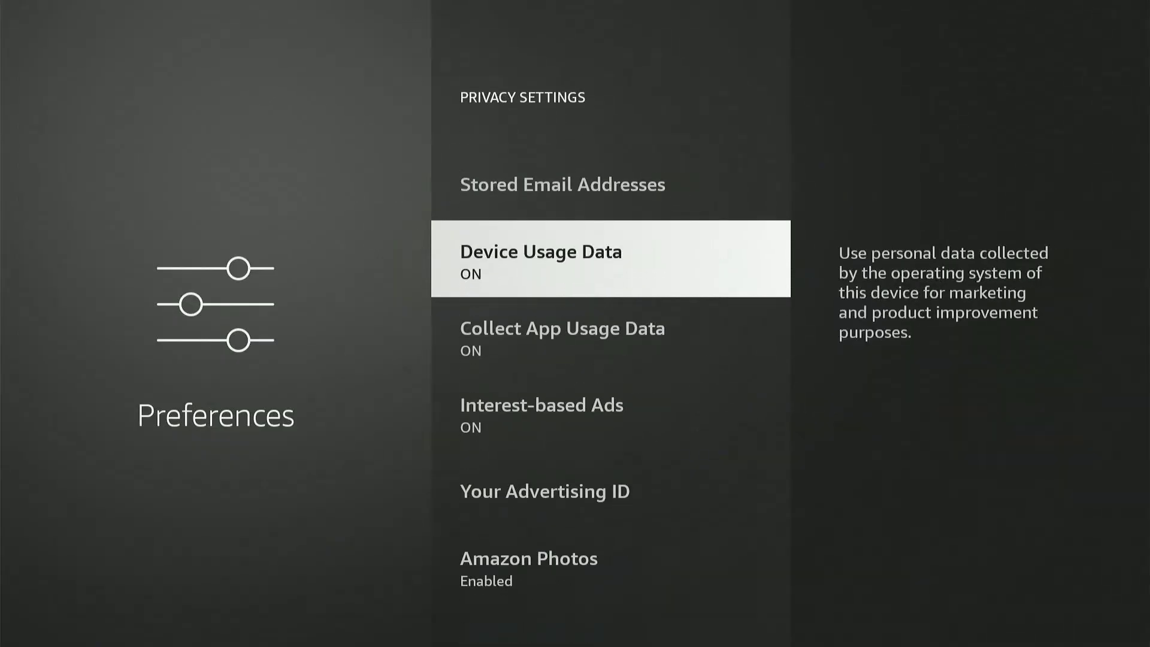
{"action": "key", "text": "Return"}
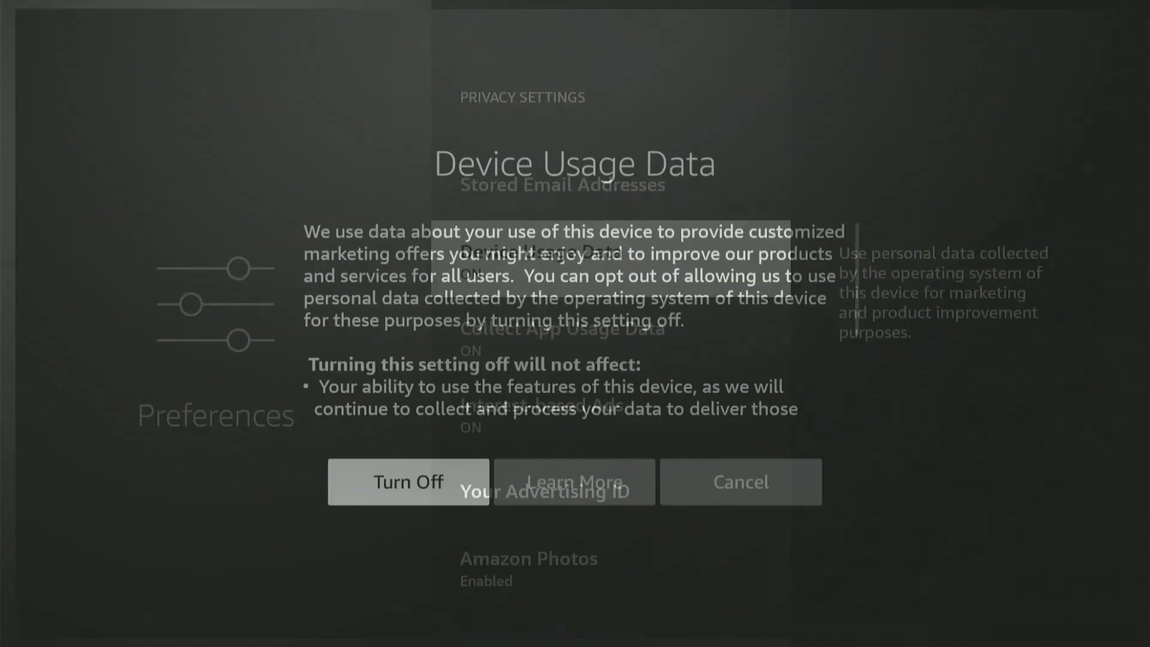
{"action": "key", "text": "Return"}
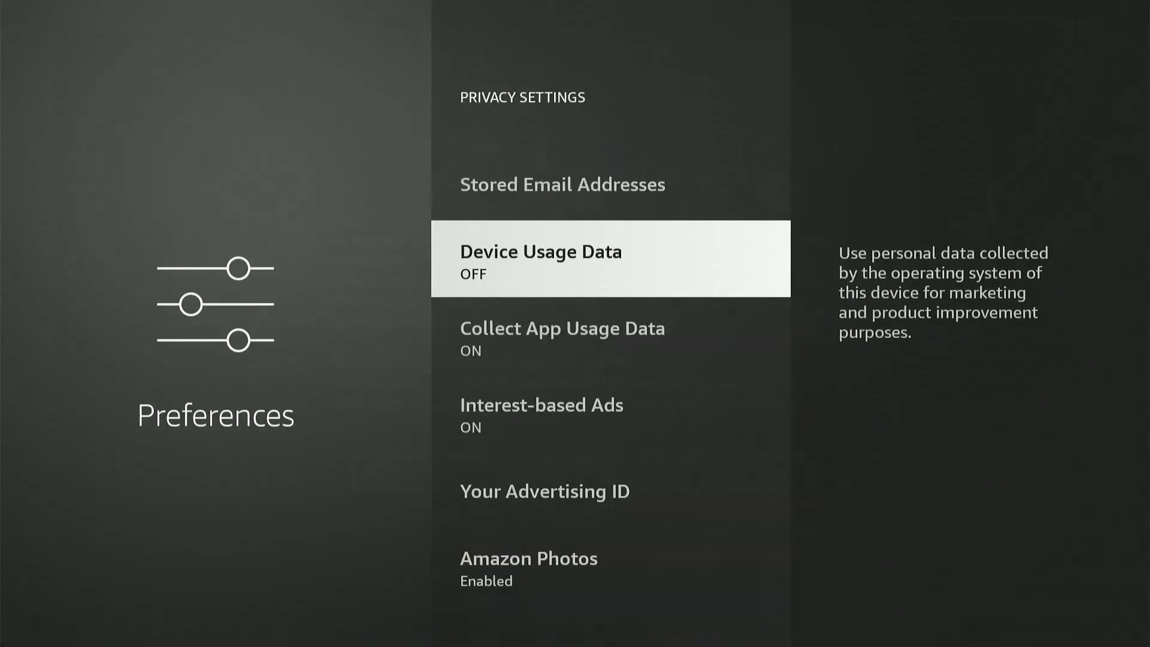
Step: Turn Collect App Usage Data and Interest-based Ads off
{"action": "key", "text": "Down"}
{"action": "key", "text": "Return"}
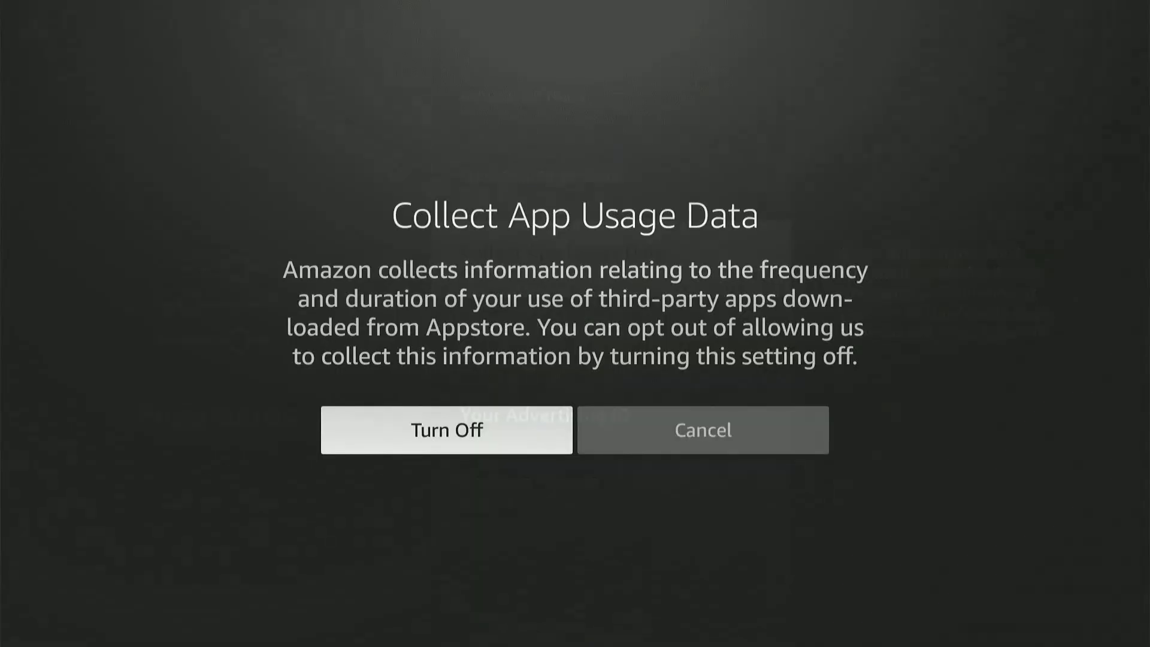
{"action": "key", "text": "Return"}
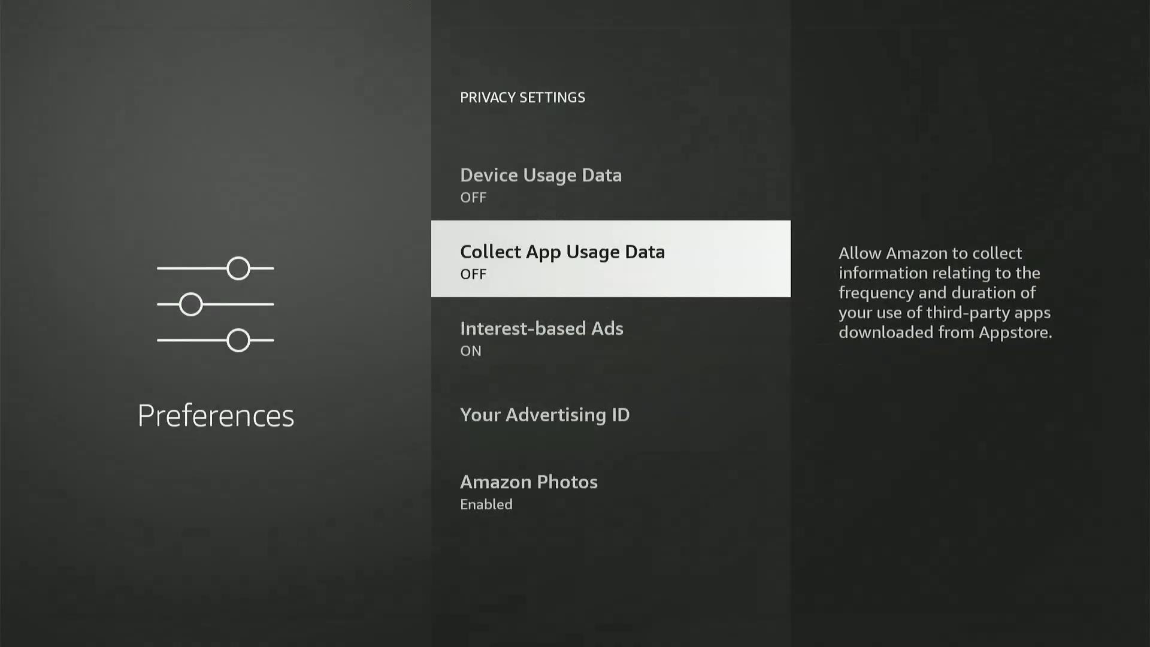
{"action": "key", "text": "Down"}
{"action": "key", "text": "Return"}
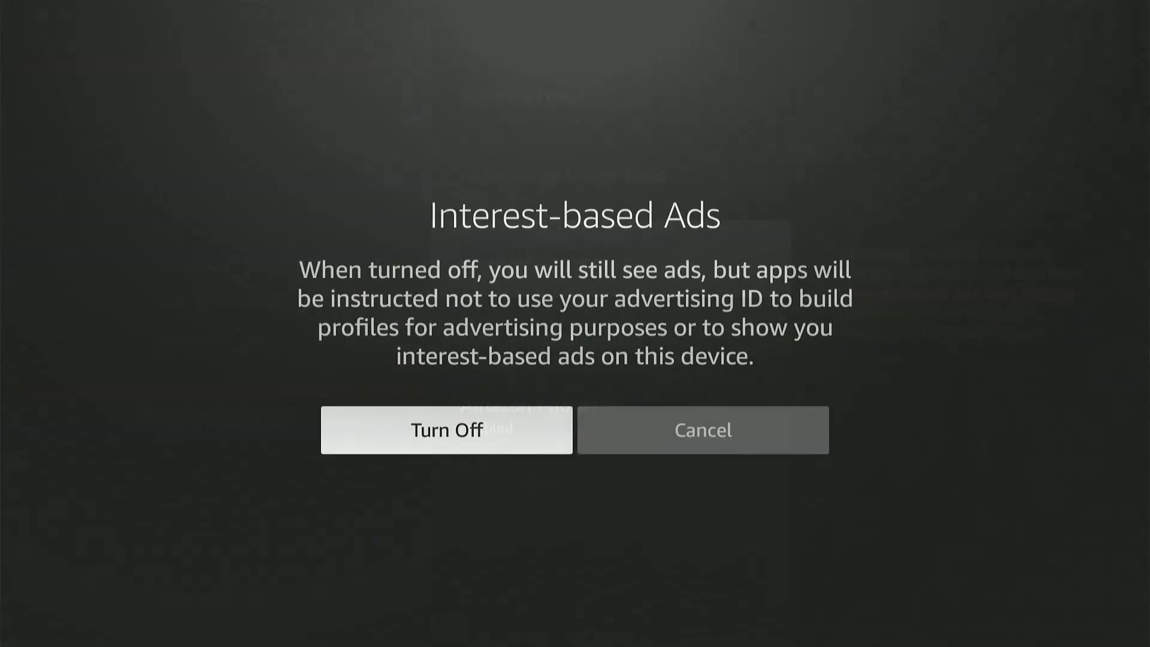
{"action": "key", "text": "Return"}
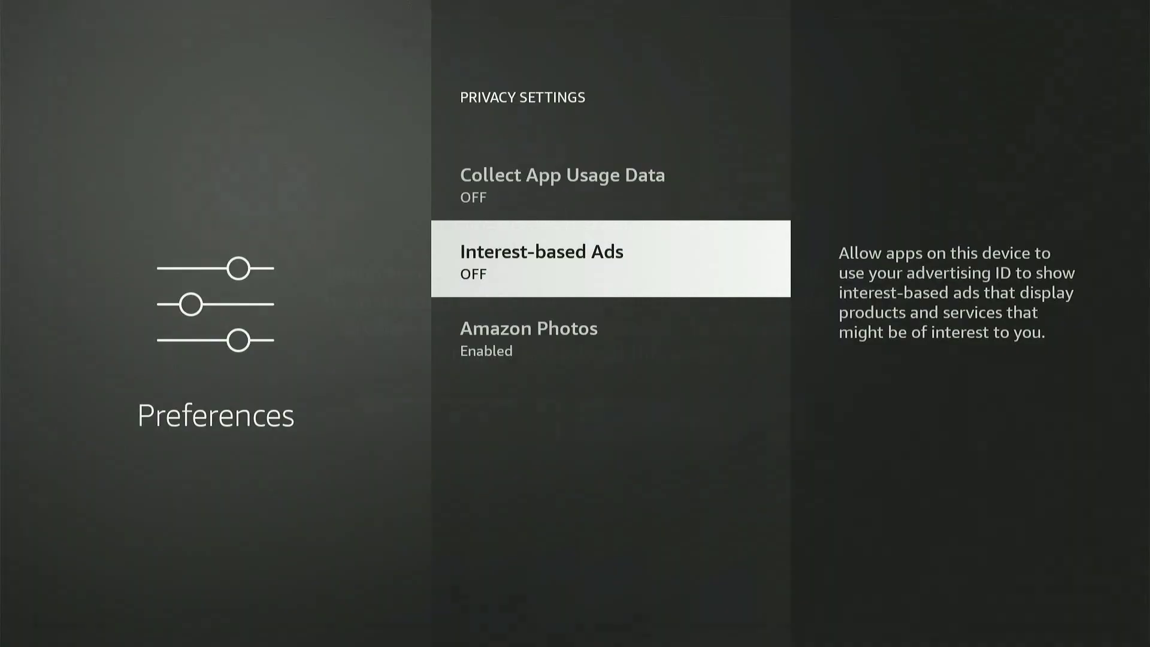
Step: Launch Downloader from the home screen and enter the code 730116
{"action": "key", "text": "Home"}
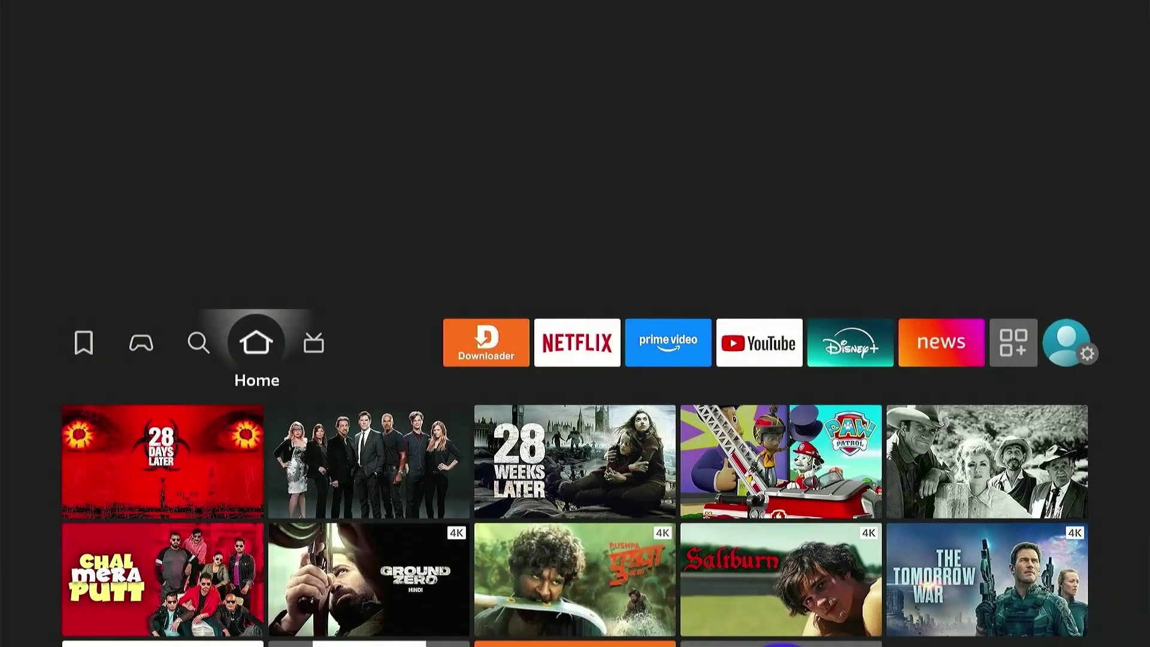
{"action": "key", "text": "Right"}
{"action": "key", "text": "Right"}
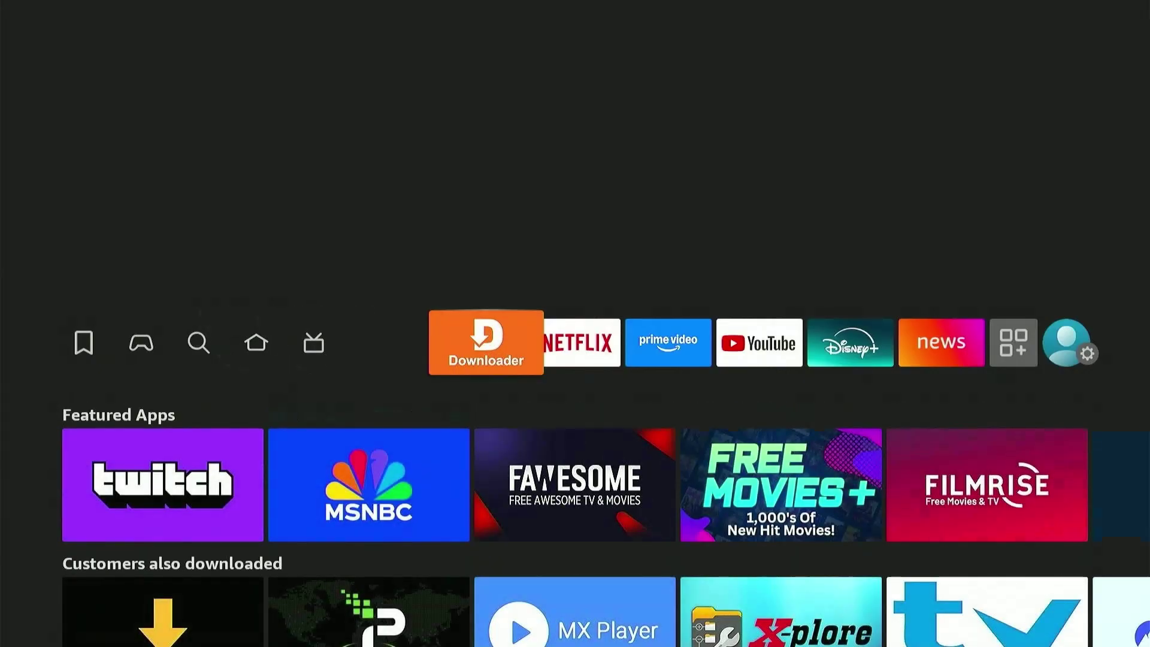
{"action": "key", "text": "Return"}
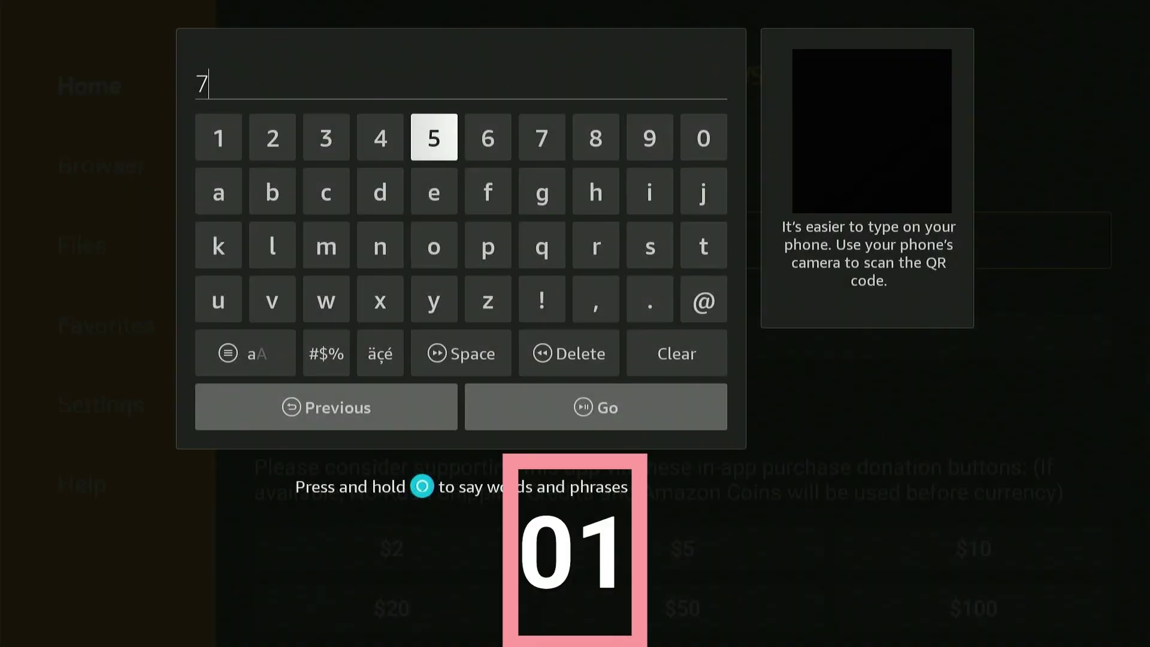
{"action": "key", "text": "Left"}
{"action": "key", "text": "Left"}
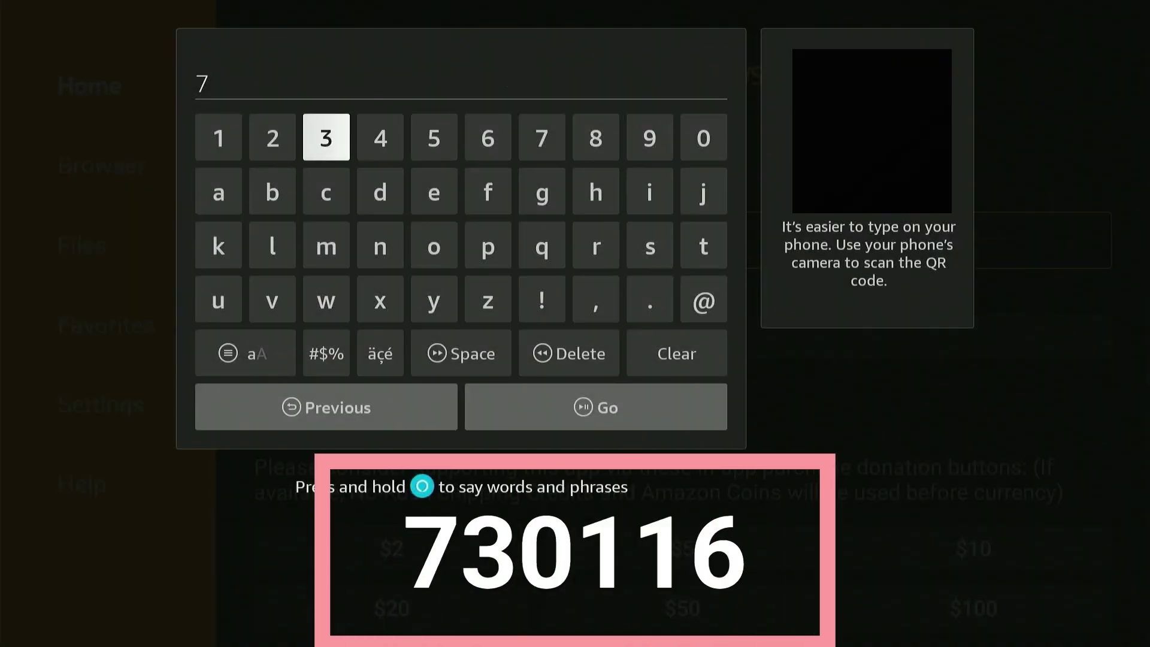
{"action": "type", "text": "3"}
{"action": "key", "text": "Left"}
{"action": "key", "text": "Left"}
{"action": "key", "text": "Left"}
{"action": "type", "text": "0"}
{"action": "key", "text": "Right"}
{"action": "type", "text": "11"}
{"action": "key", "text": "Right"}
{"action": "key", "text": "Right"}
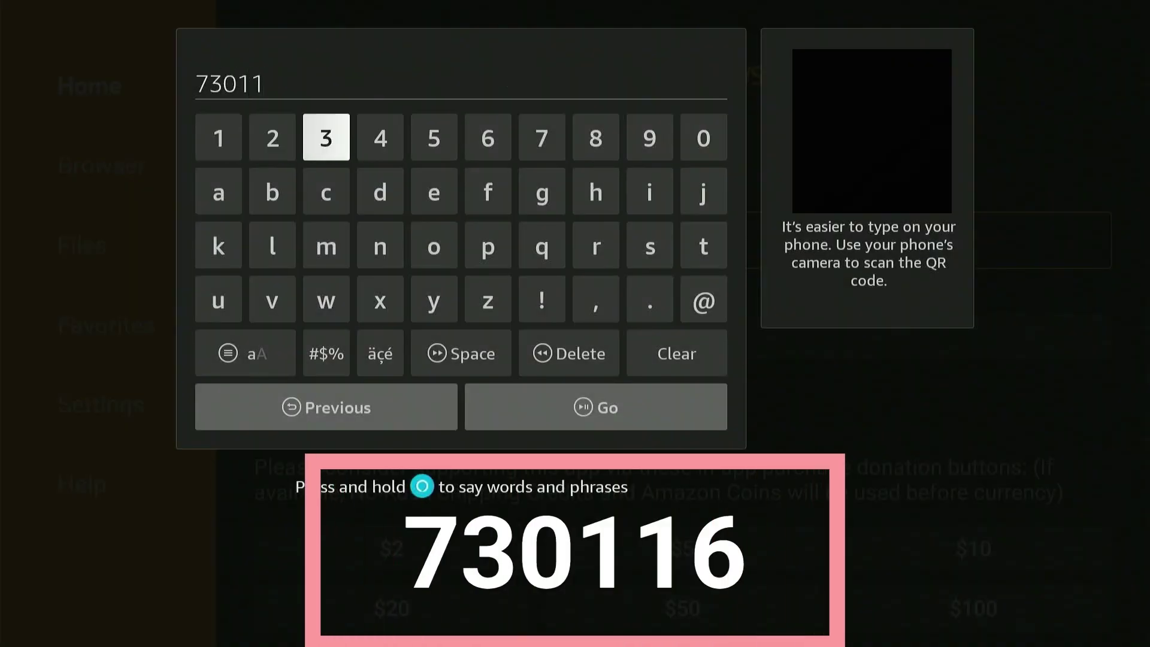
{"action": "key", "text": "Right"}
{"action": "key", "text": "Right"}
{"action": "key", "text": "Right"}
{"action": "type", "text": "6"}
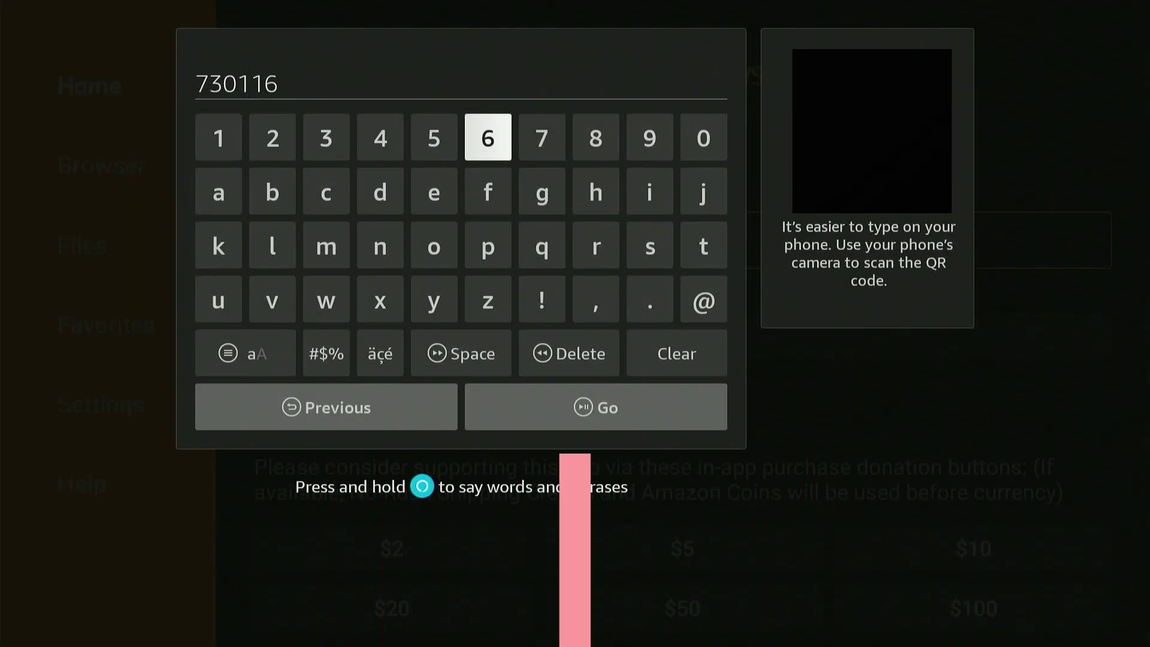
Step: Scroll to Sports Apps, then download and install CBS Sports
{"action": "key", "text": "Down"}
{"action": "key", "text": "Down"}
{"action": "key", "text": "Down"}
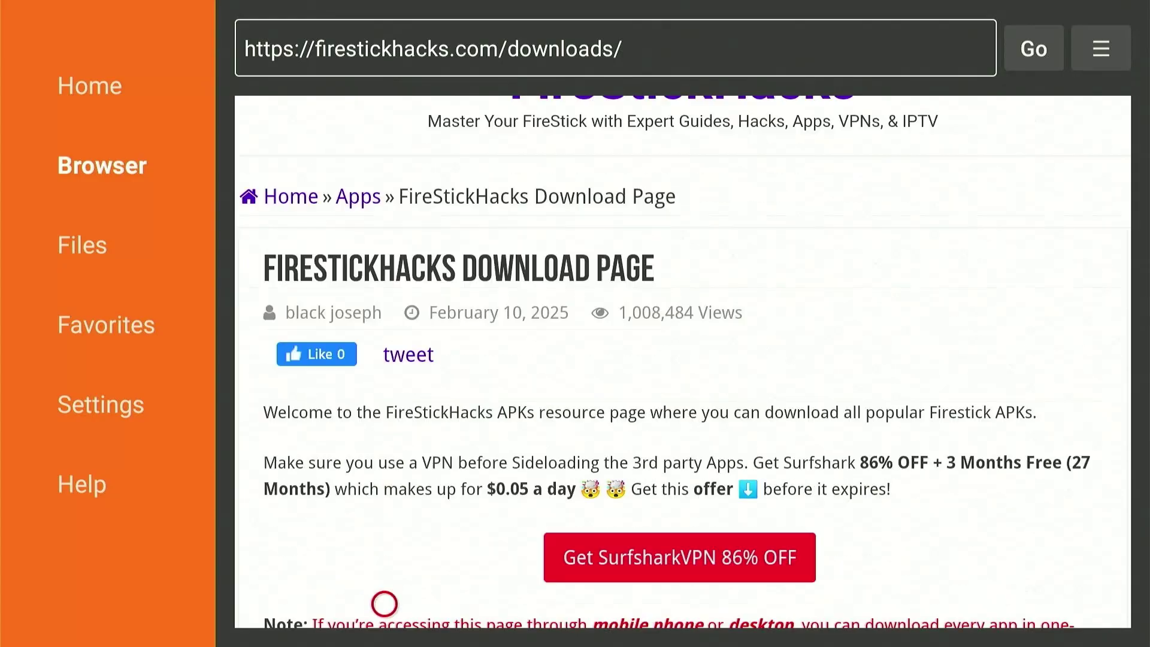
{"action": "key", "text": "Down"}
{"action": "key", "text": "Down"}
{"action": "key", "text": "Down"}
{"action": "key", "text": "Down"}
{"action": "key", "text": "Down"}
{"action": "key", "text": "Down"}
{"action": "key", "text": "Down"}
{"action": "key", "text": "Down"}
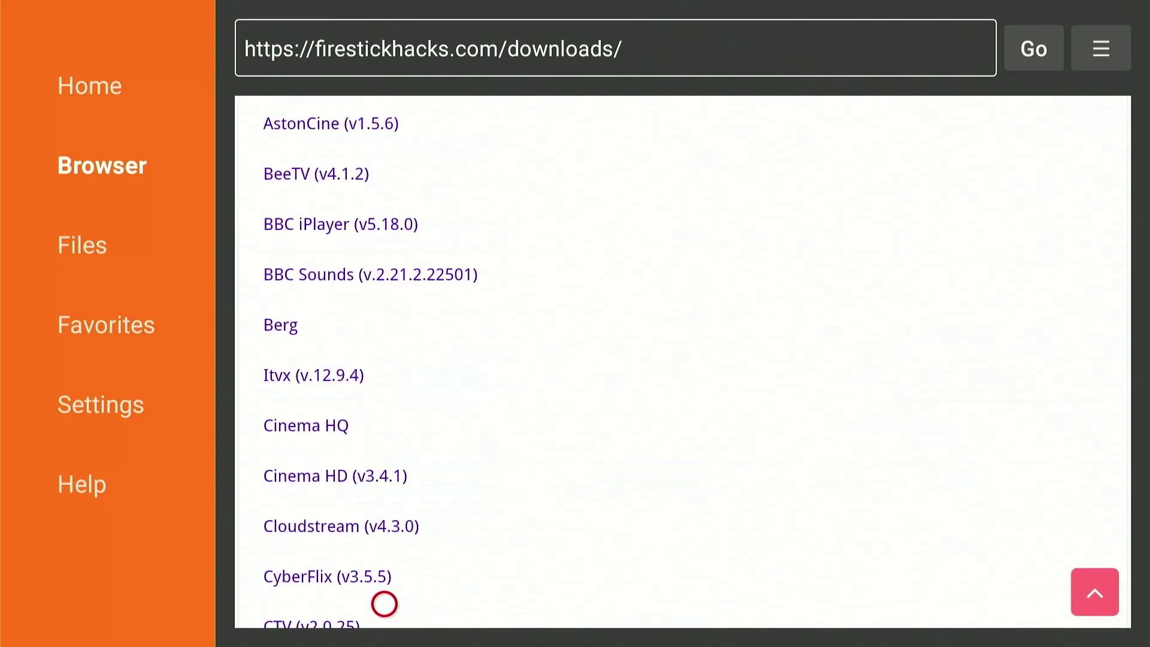
{"action": "key", "text": "Down"}
{"action": "key", "text": "Down"}
{"action": "key", "text": "Down"}
{"action": "key", "text": "Down"}
{"action": "key", "text": "Down"}
{"action": "key", "text": "Down"}
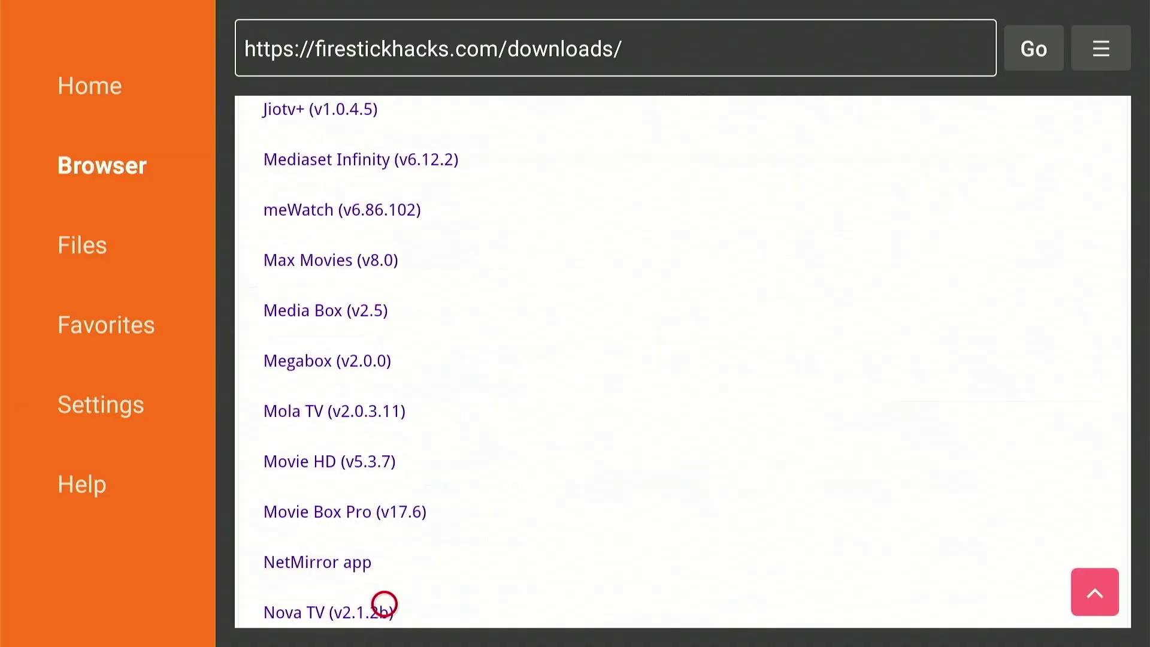
{"action": "key", "text": "Down"}
{"action": "key", "text": "Down"}
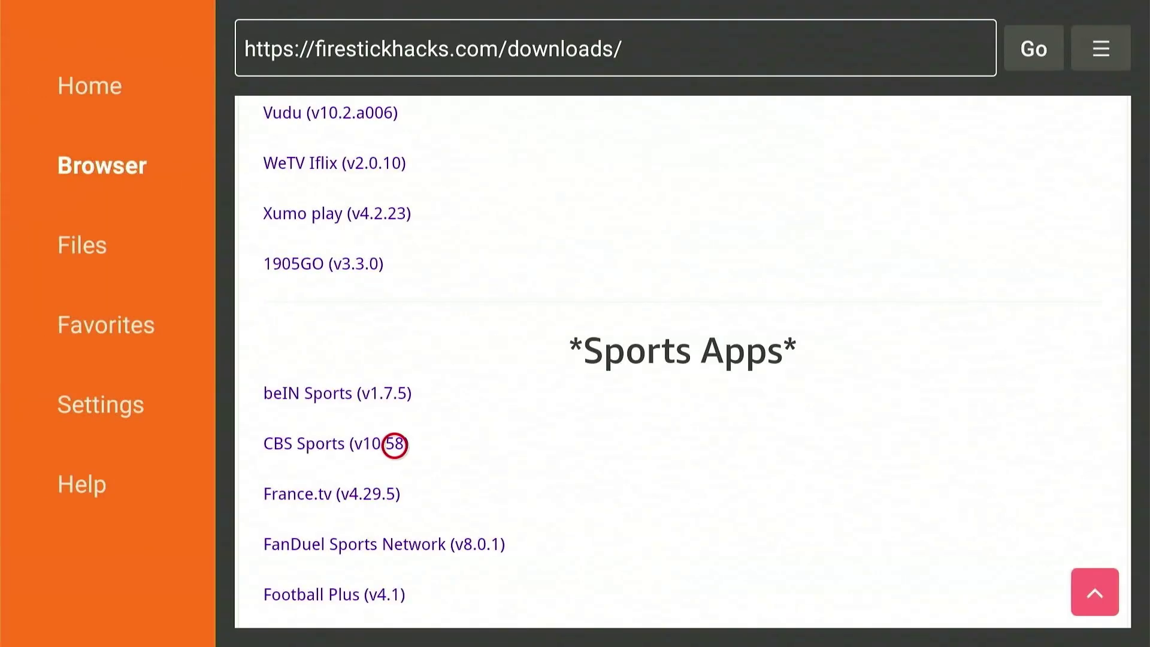
{"action": "left_click", "coordinate": [395, 444]}
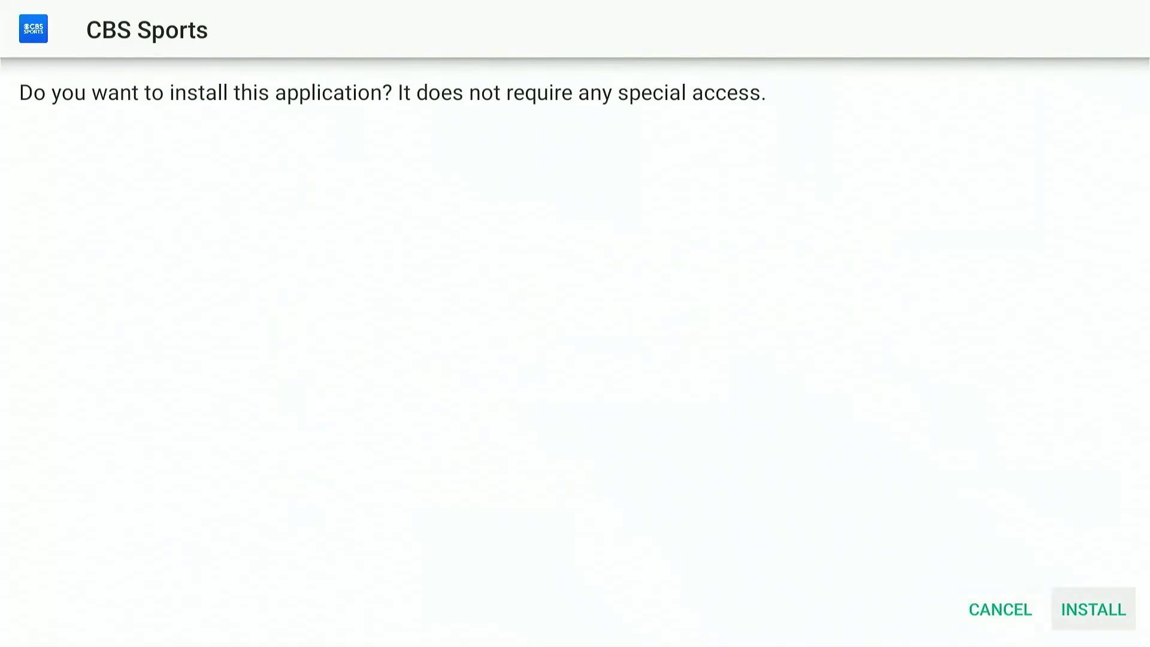
{"action": "key", "text": "Return"}
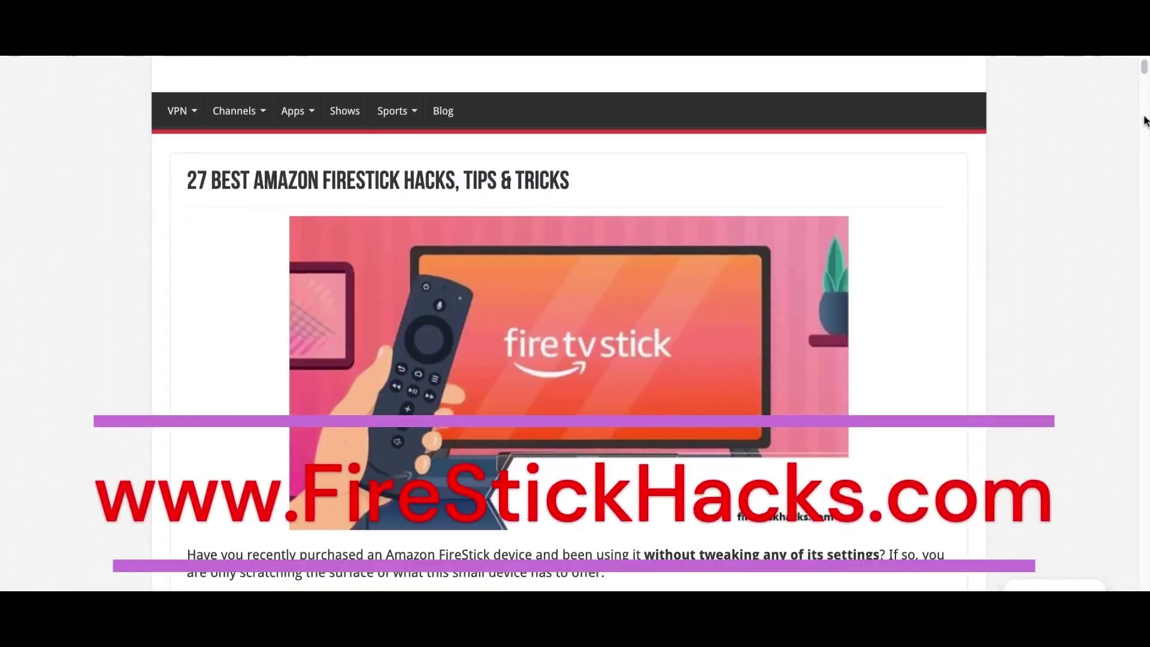
{"action": "scroll", "coordinate": [1145, 122], "scroll_direction": "down", "scroll_amount": 1}
{"action": "scroll", "coordinate": [1146, 121], "scroll_direction": "down", "scroll_amount": 2}
{"action": "scroll", "coordinate": [1145, 122], "scroll_direction": "down", "scroll_amount": 2}
{"action": "scroll", "coordinate": [1139, 123], "scroll_direction": "down", "scroll_amount": 1}
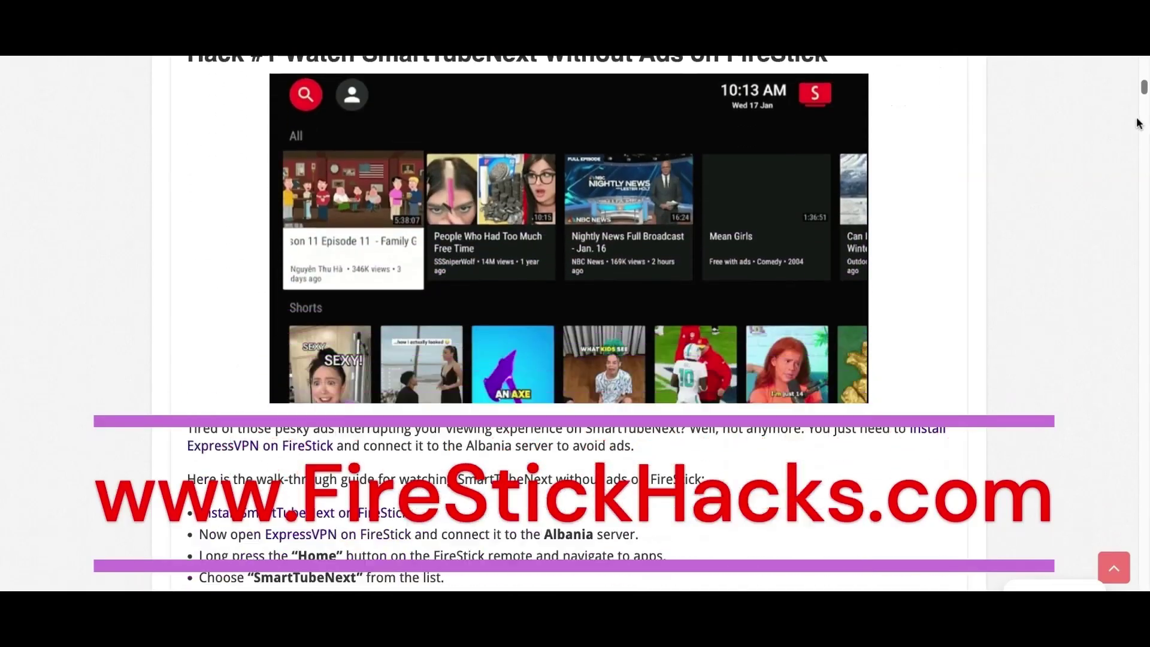
{"action": "scroll", "coordinate": [1140, 123], "scroll_direction": "down", "scroll_amount": 2}
{"action": "scroll", "coordinate": [1140, 123], "scroll_direction": "down", "scroll_amount": 3}
{"action": "scroll", "coordinate": [1139, 122], "scroll_direction": "down", "scroll_amount": 1}
{"action": "scroll", "coordinate": [1140, 121], "scroll_direction": "down", "scroll_amount": 5}
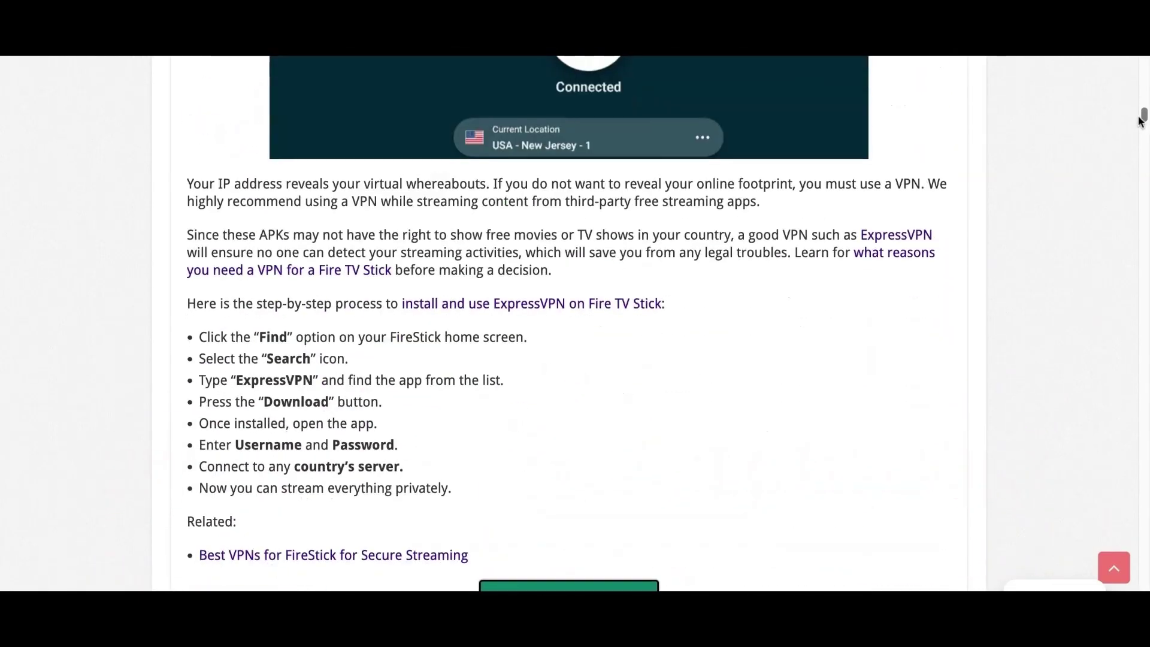
{"action": "scroll", "coordinate": [1140, 122], "scroll_direction": "down", "scroll_amount": 1}
{"action": "scroll", "coordinate": [1140, 122], "scroll_direction": "down", "scroll_amount": 5}
{"action": "scroll", "coordinate": [1140, 120], "scroll_direction": "down", "scroll_amount": 1}
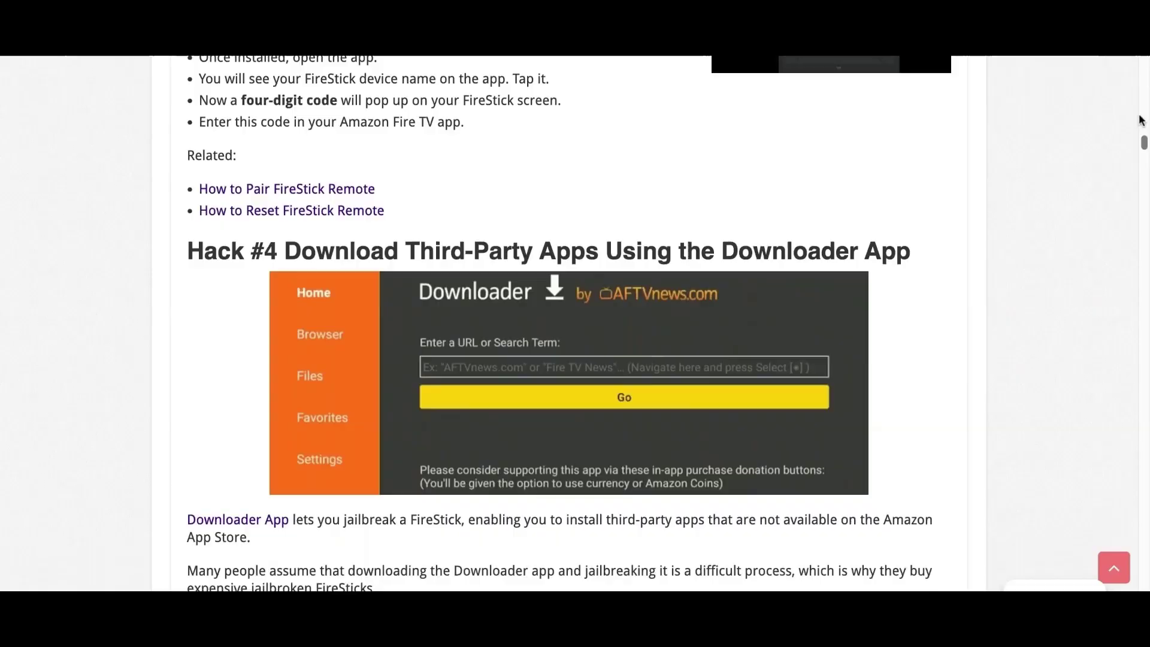
{"action": "scroll", "coordinate": [1139, 121], "scroll_direction": "down", "scroll_amount": 1}
{"action": "scroll", "coordinate": [1139, 120], "scroll_direction": "down", "scroll_amount": 4}
{"action": "scroll", "coordinate": [1140, 118], "scroll_direction": "down", "scroll_amount": 5}
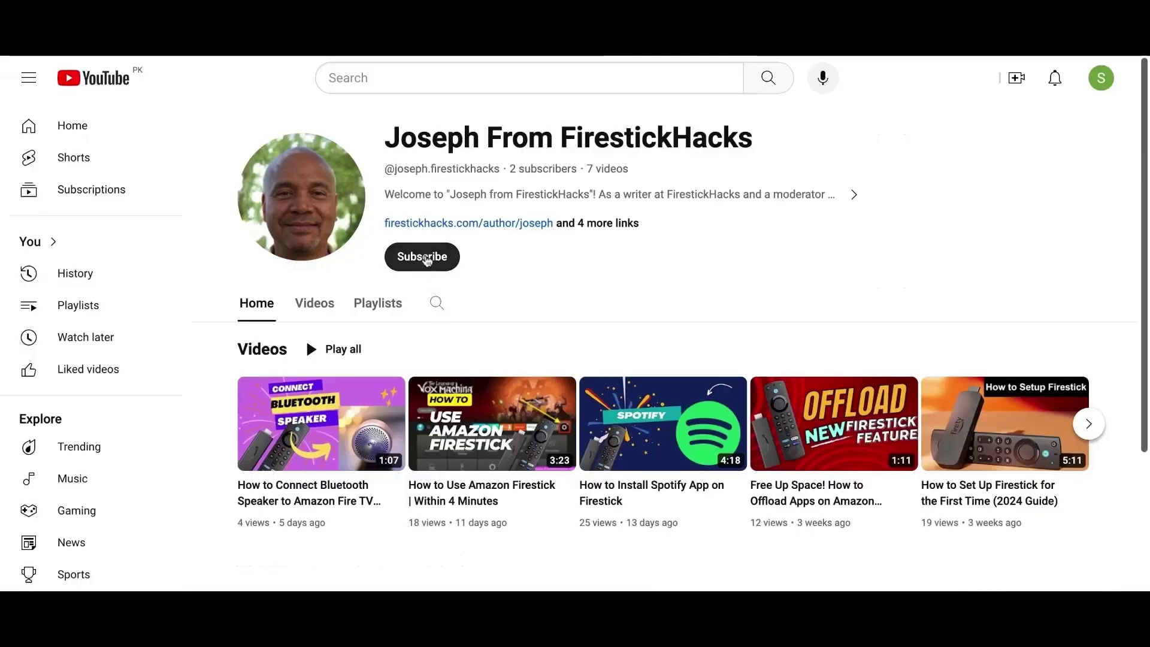
Step: Subscribe to the Joseph From FirestickHacks YouTube channel
{"action": "left_click", "coordinate": [426, 259]}
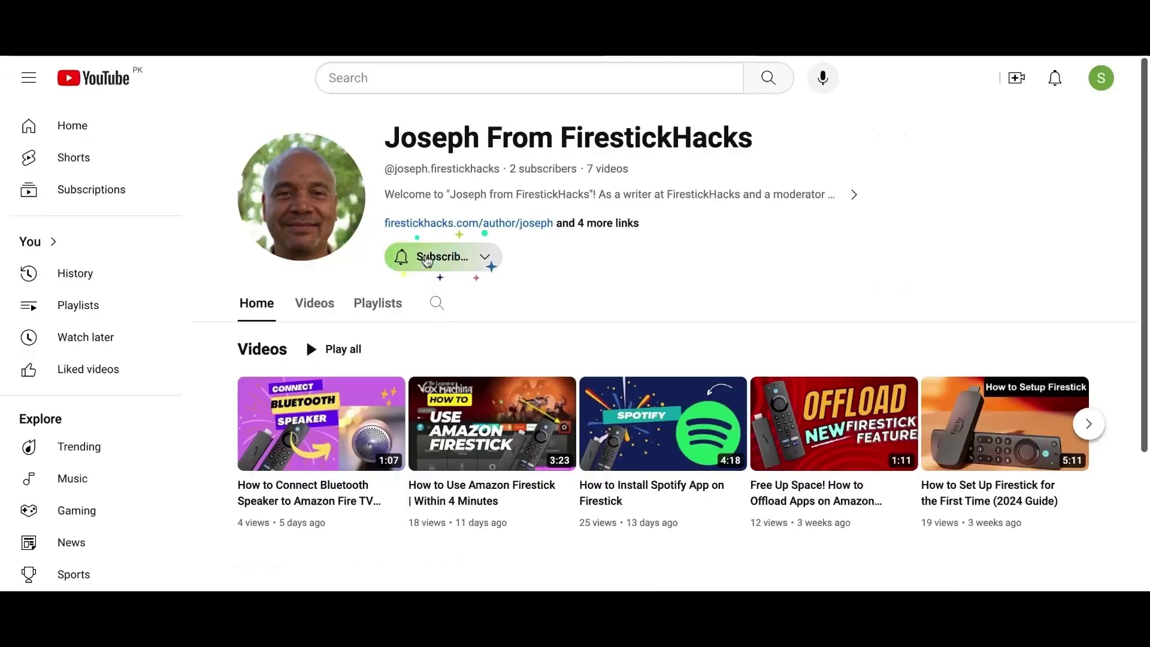